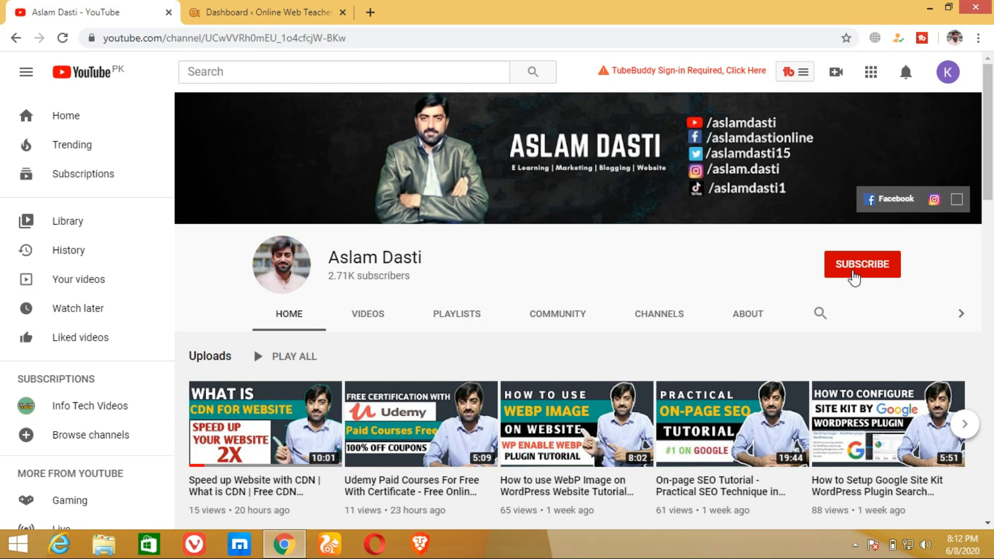
- Subscribe to the open YouTube channel and set its notifications to All
click(853, 278)
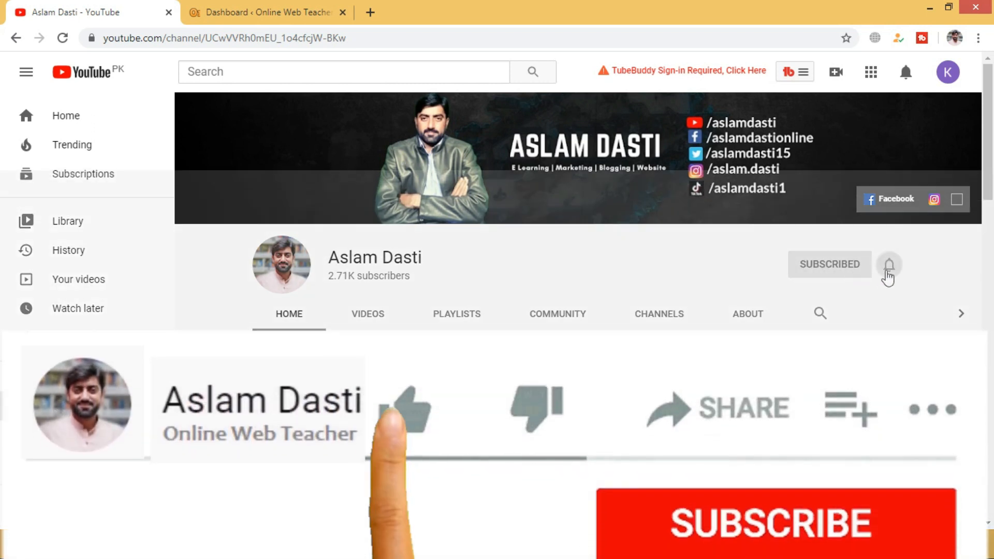
click(888, 277)
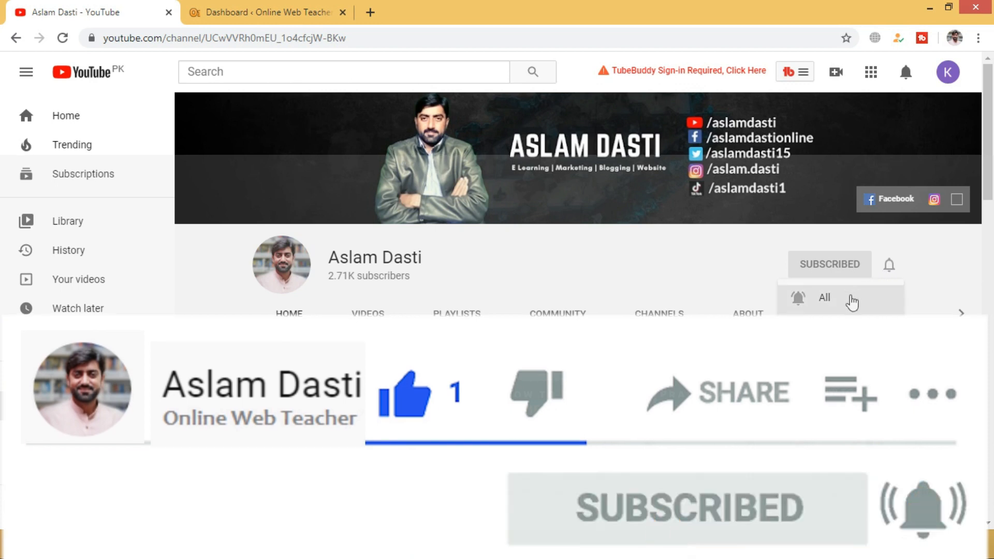
click(851, 300)
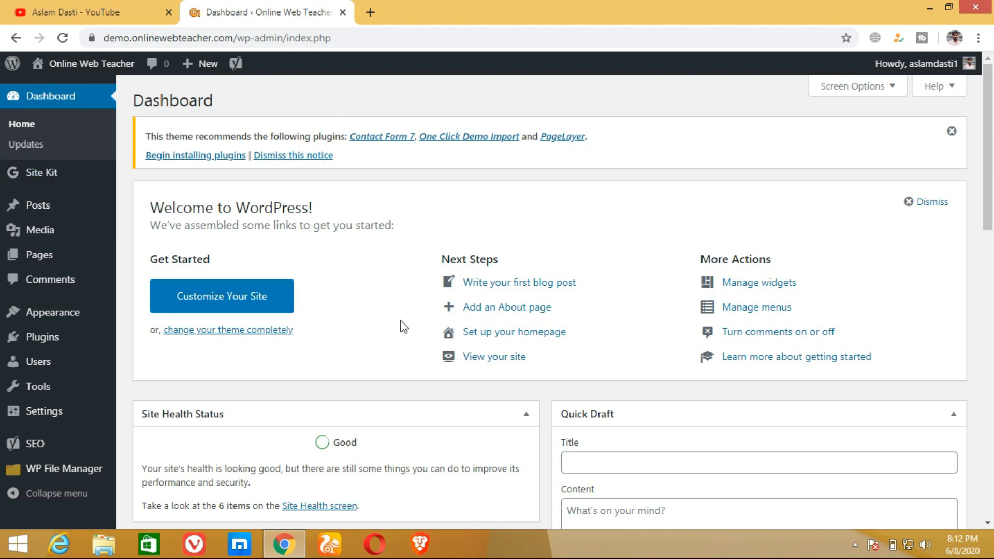
- Find the EWWW Image Optimizer plugin by searching the WordPress plugin directory for "ewww image optimizer", and install and activate it
mouse_move(61, 337)
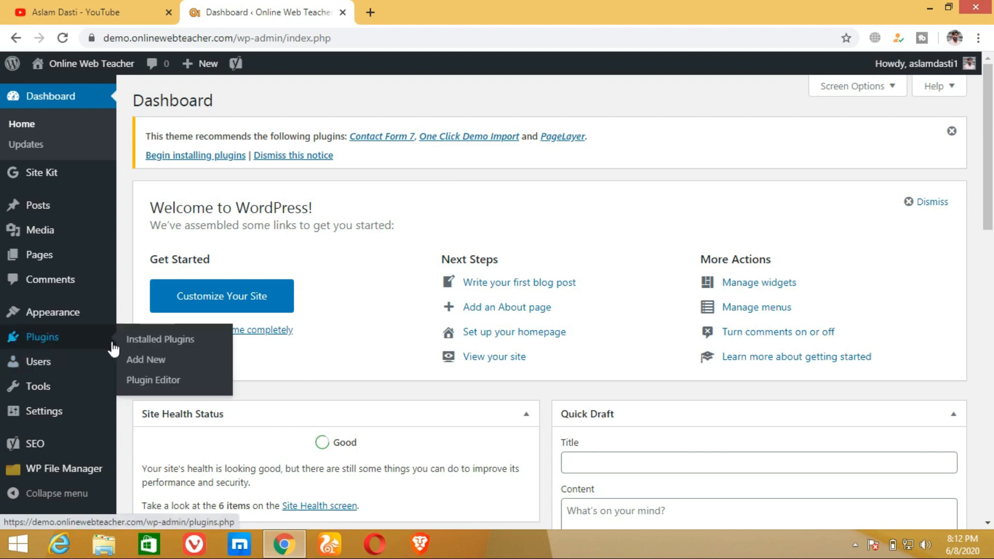
click(153, 362)
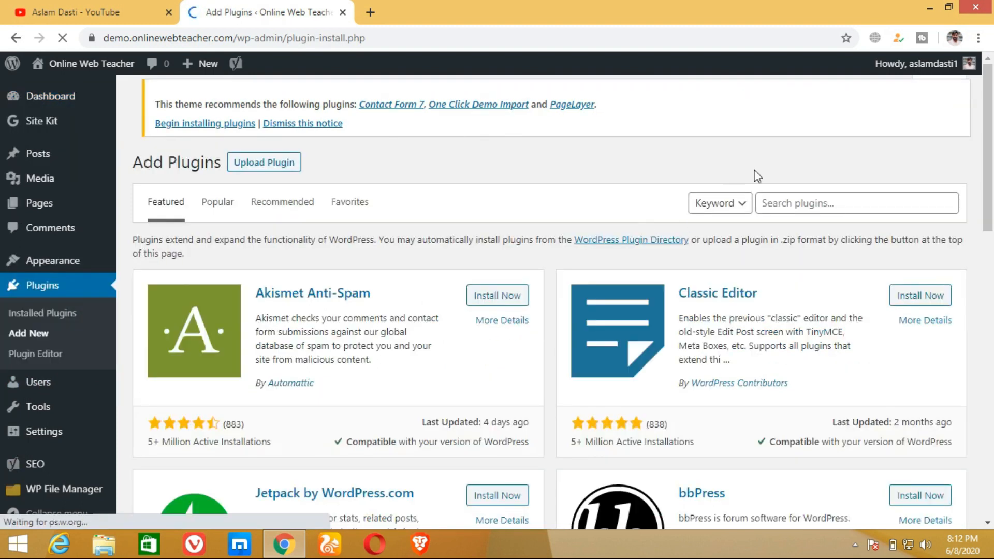
click(813, 206)
text(ewww)
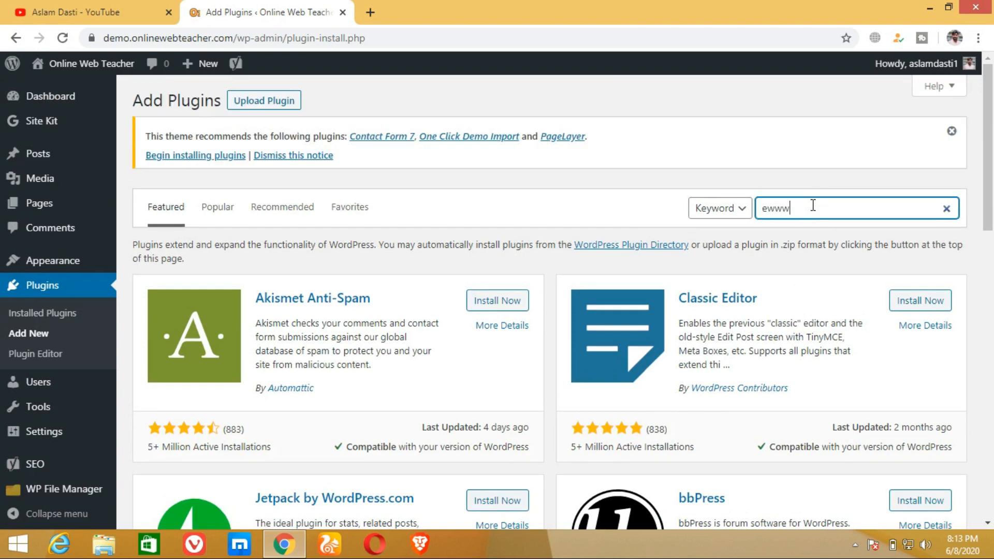
text( im)
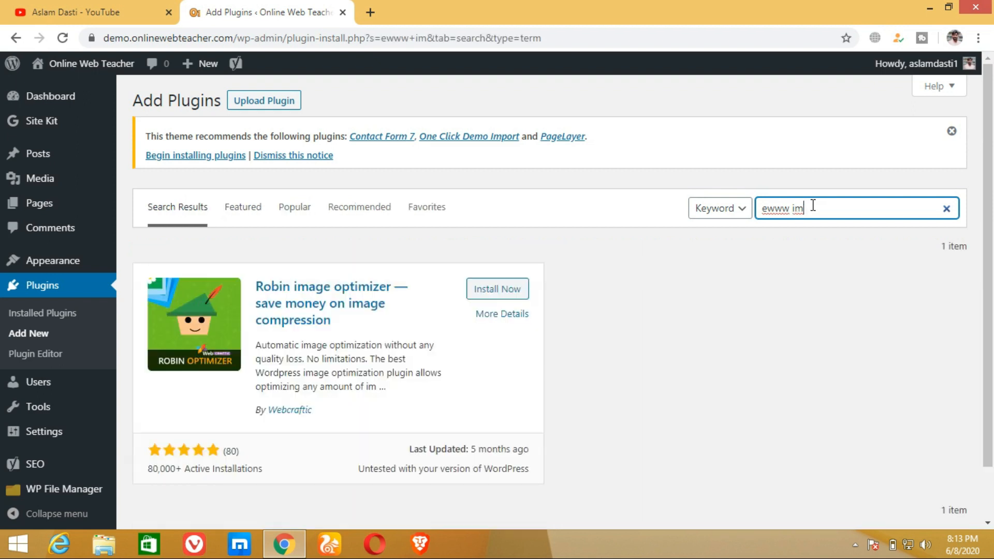
text(age optimizer)
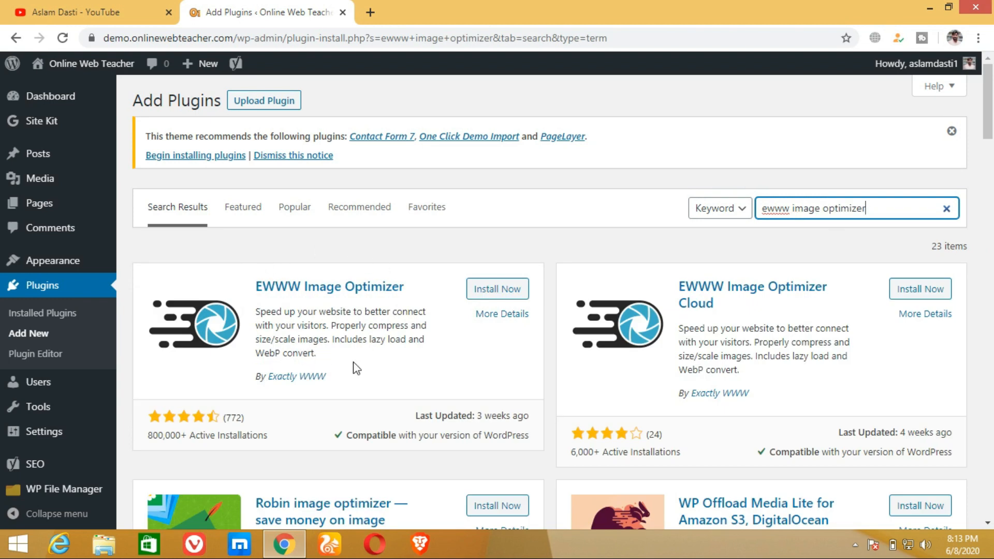
click(497, 289)
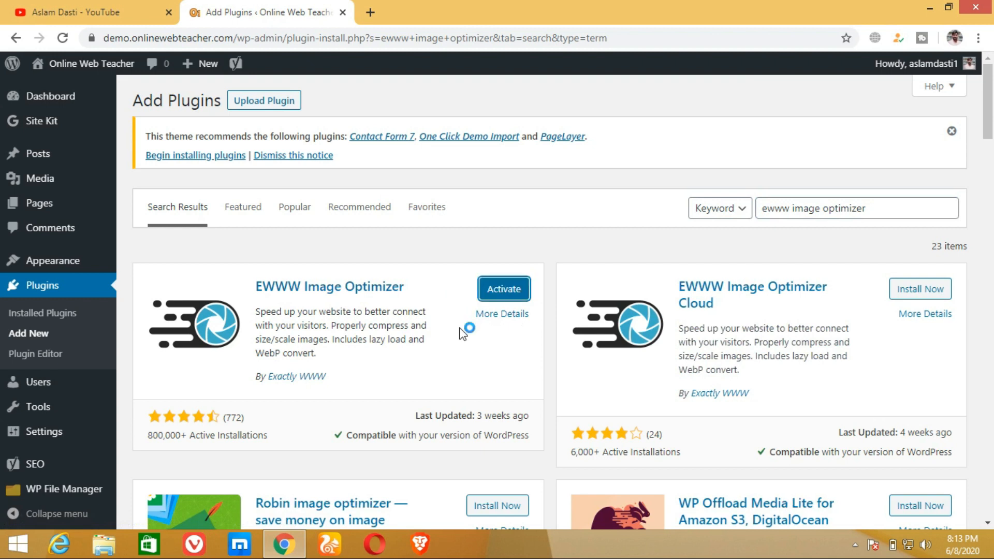
click(505, 298)
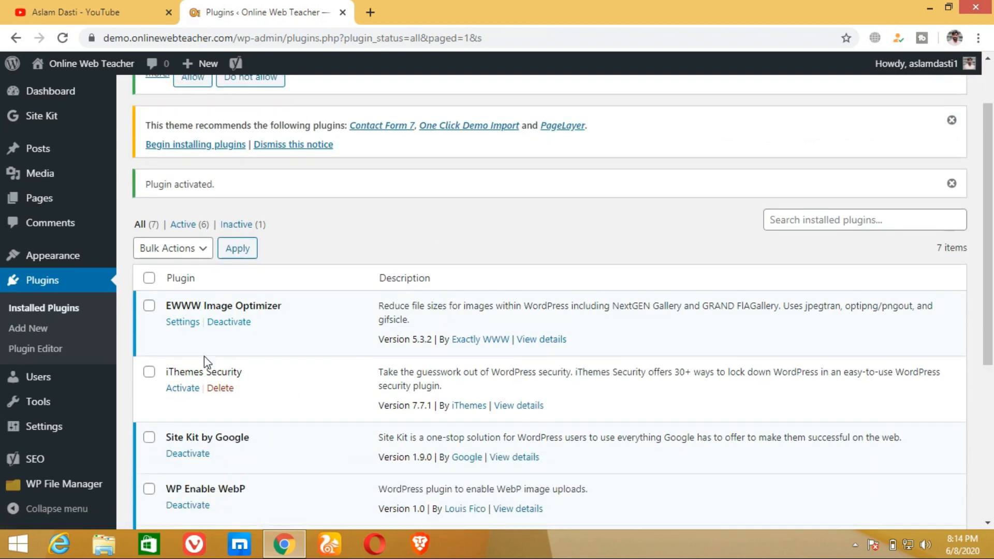
- Open the EWWW Image Optimizer settings and examine the optimization status and the Basic, Easy Mode and Advanced options
click(182, 322)
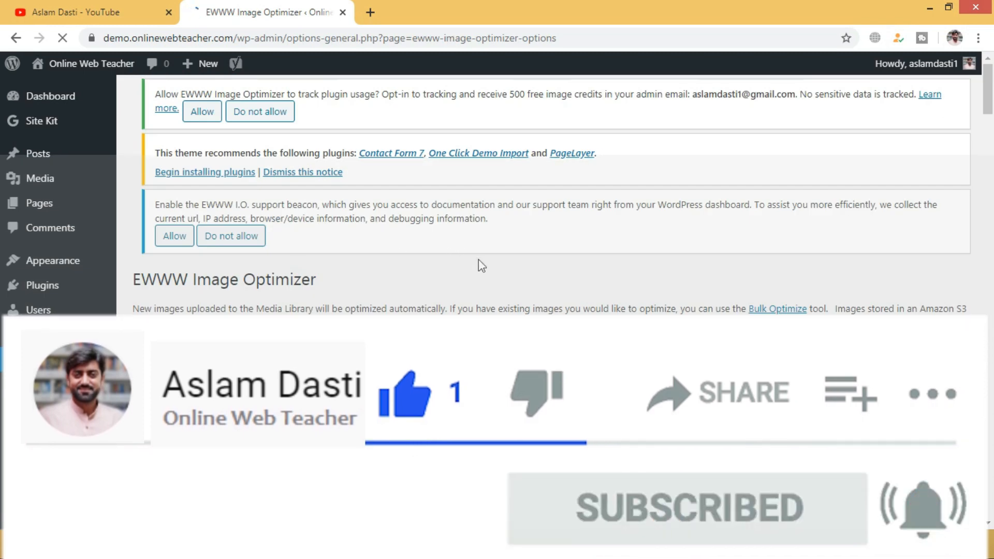
scroll(528, 273, down, 3)
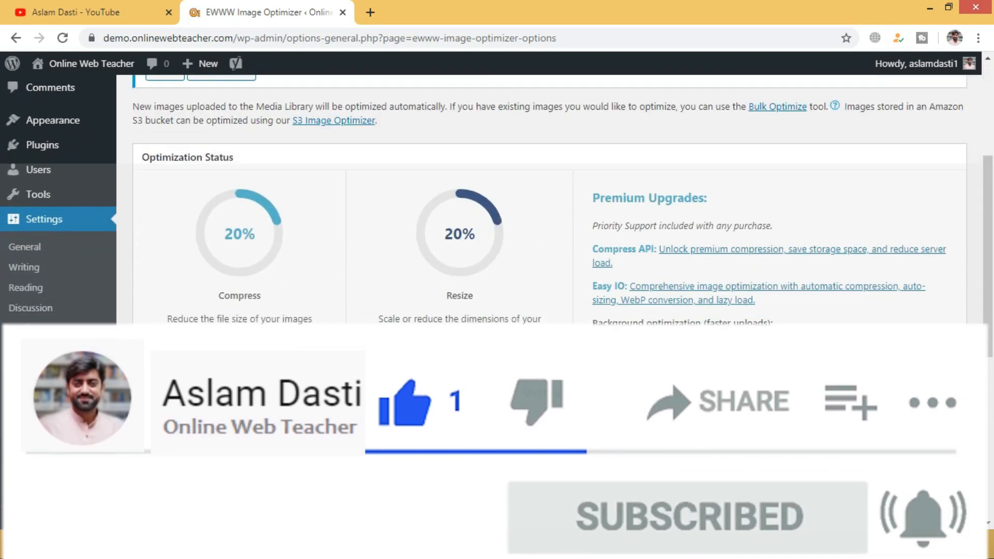
scroll(382, 321, down, 3)
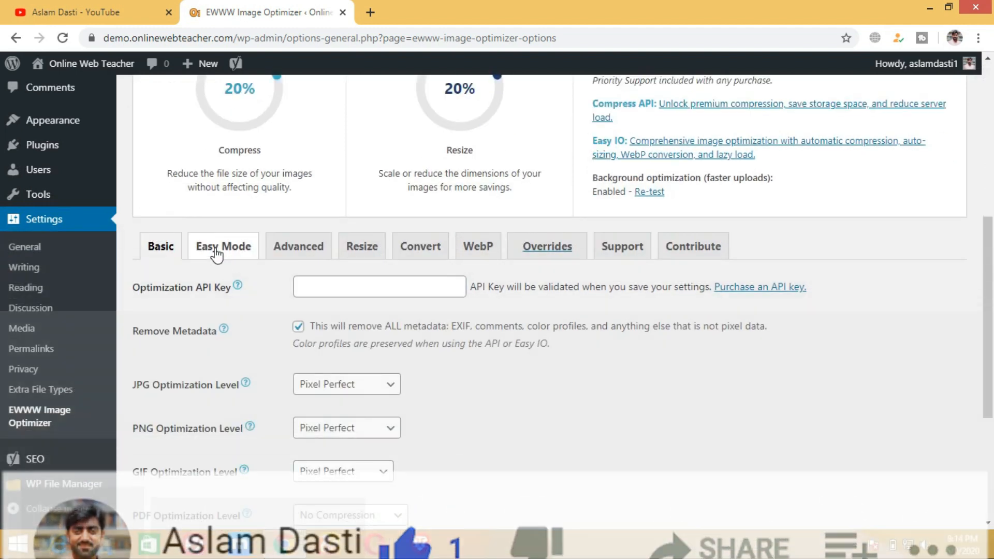
scroll(313, 328, down, 2)
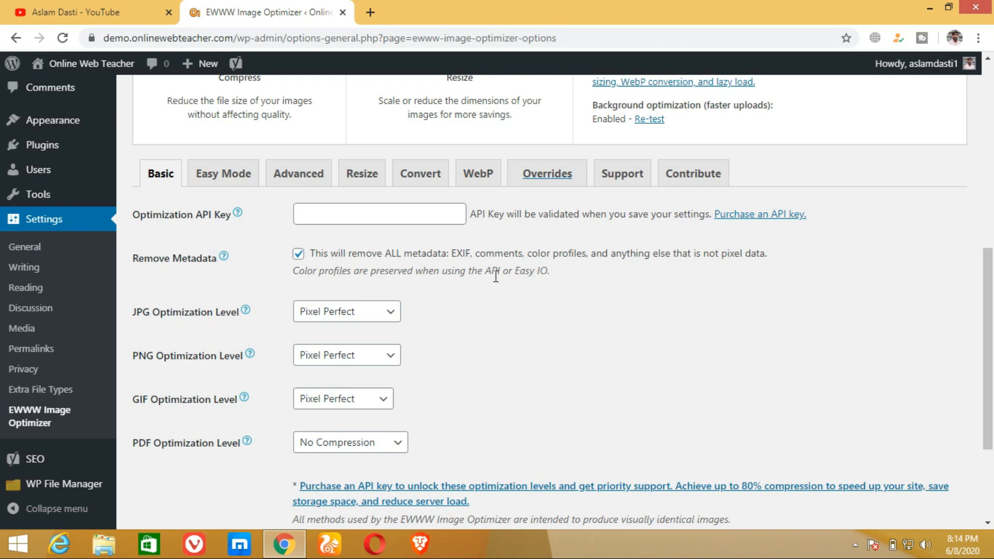
scroll(496, 278, down, 3)
scroll(495, 277, up, 4)
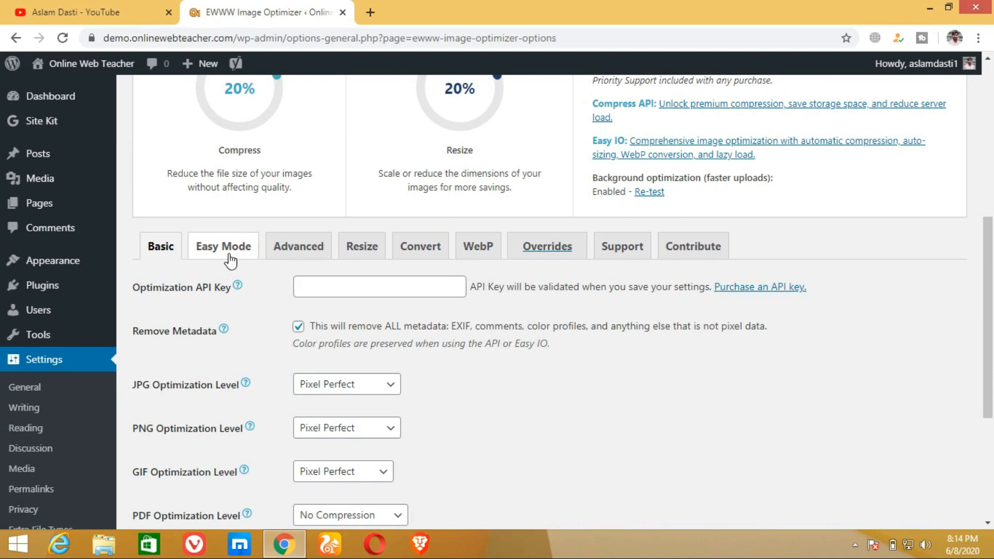
click(228, 254)
scroll(412, 316, down, 1)
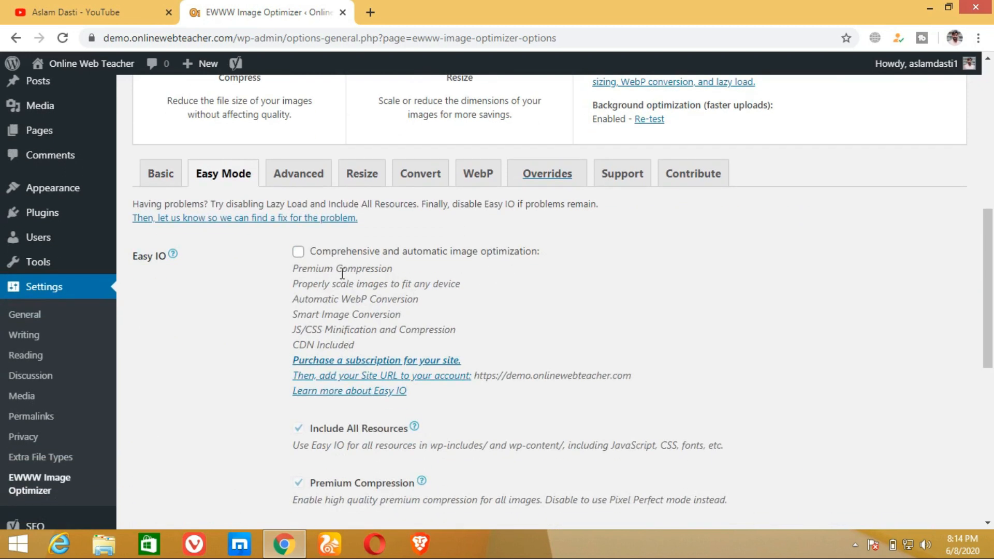
click(306, 194)
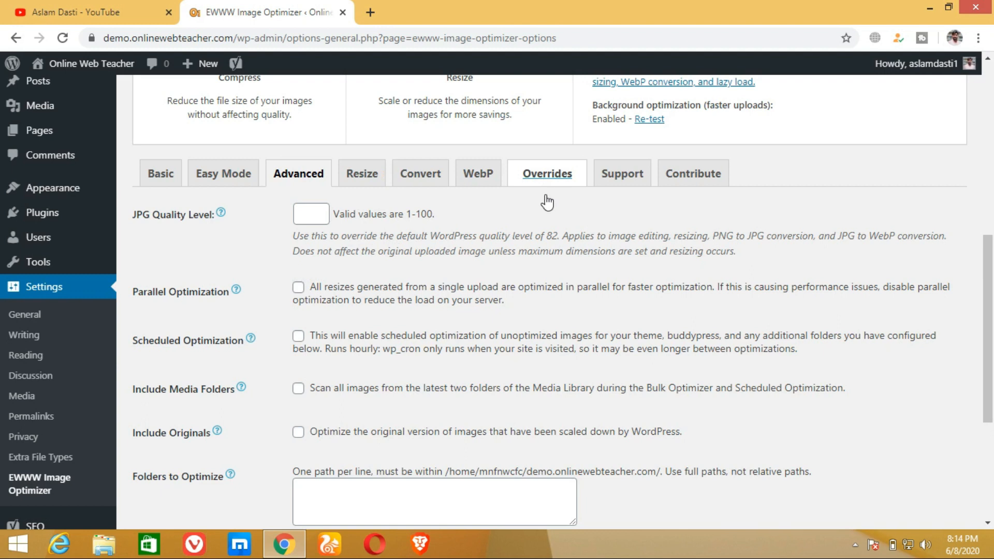
scroll(452, 254, up, 3)
scroll(452, 254, up, 5)
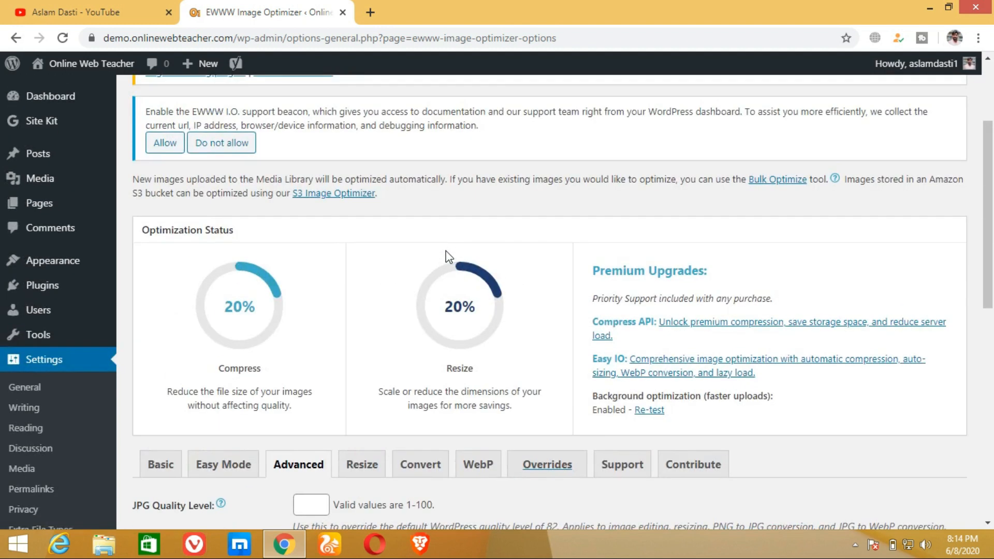
scroll(439, 256, up, 2)
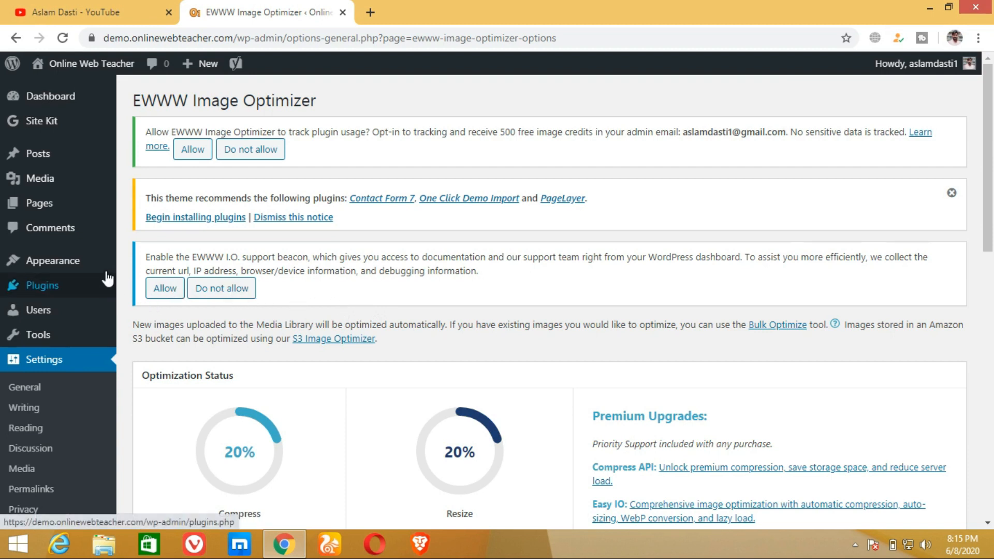
- Scan the site for unoptimized images with Bulk Optimize and optimize all the images found
mouse_move(65, 190)
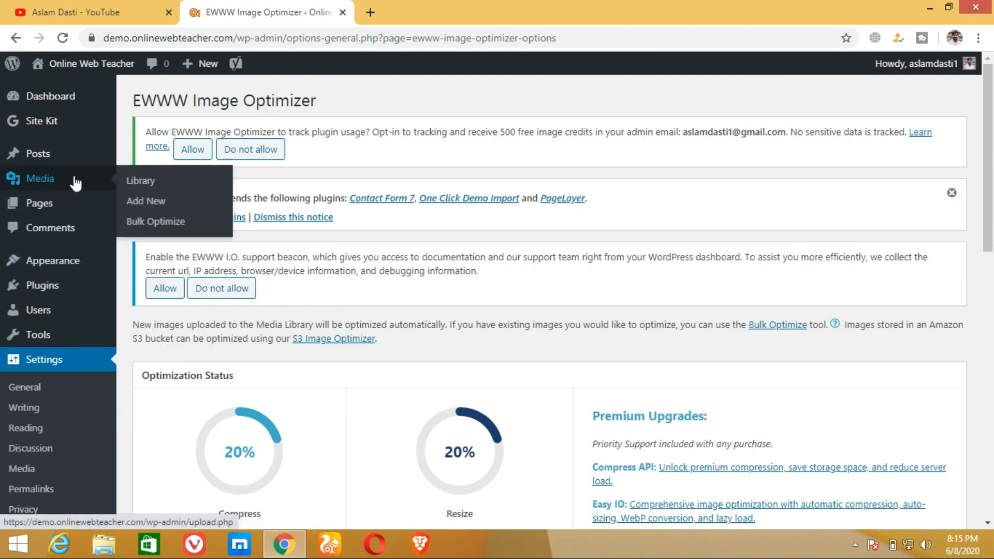
click(156, 232)
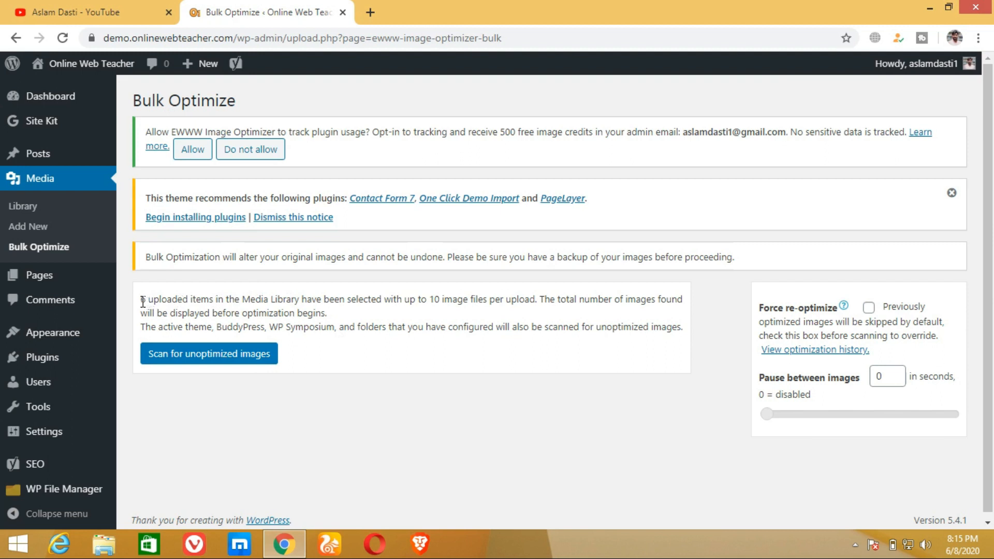
drag(141, 302, 391, 316)
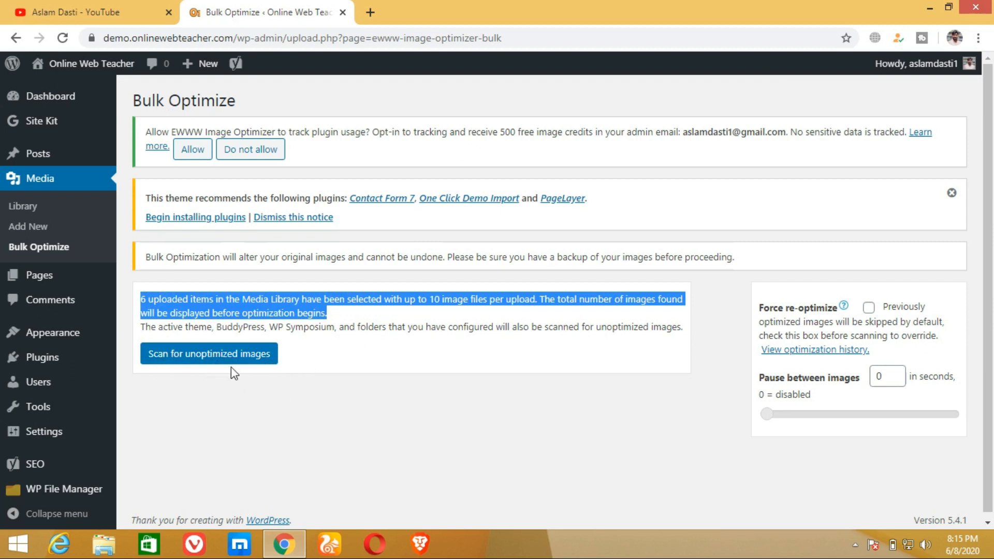
click(214, 358)
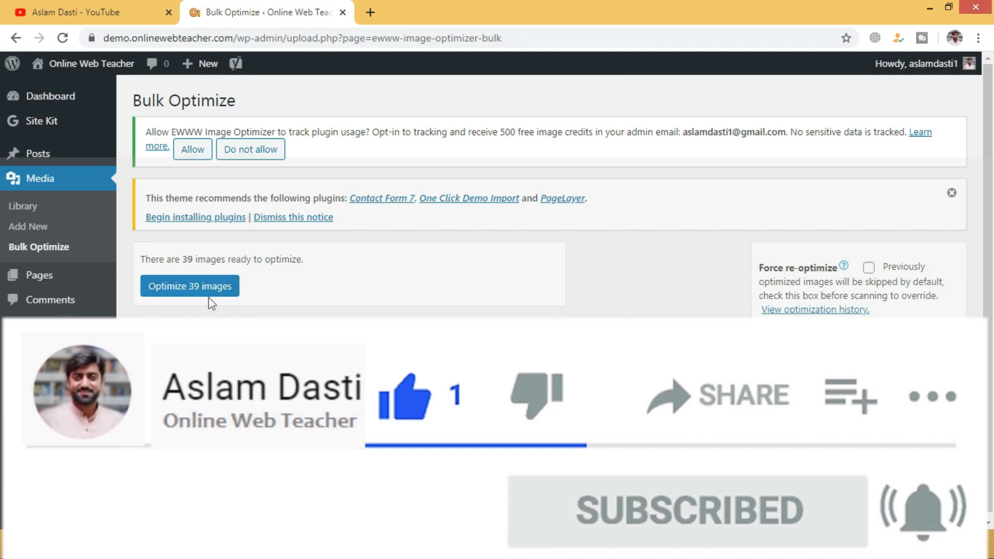
click(193, 292)
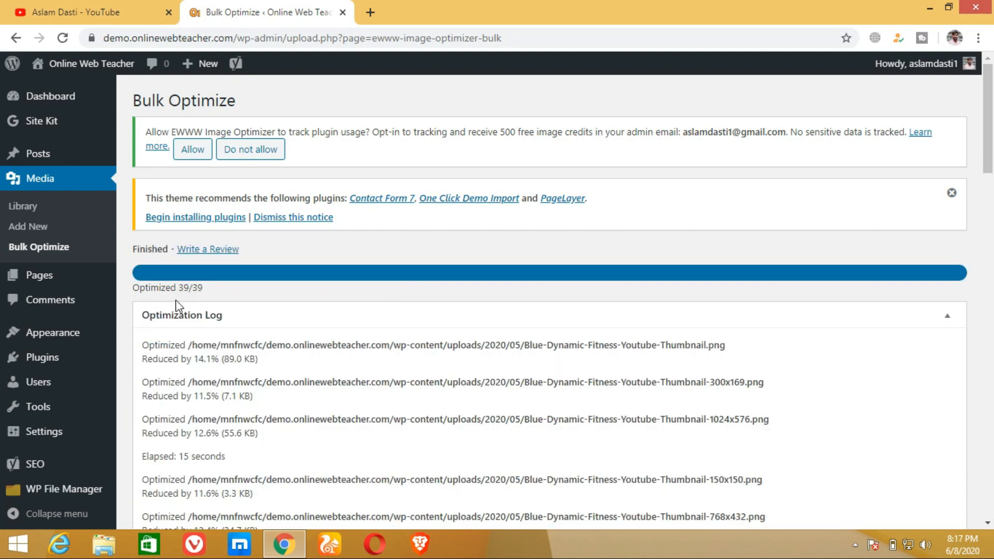
- Review the full optimization log and run the Bulk Optimize scan again to check for remaining unoptimized images
scroll(280, 299, down, 1)
scroll(280, 297, down, 20)
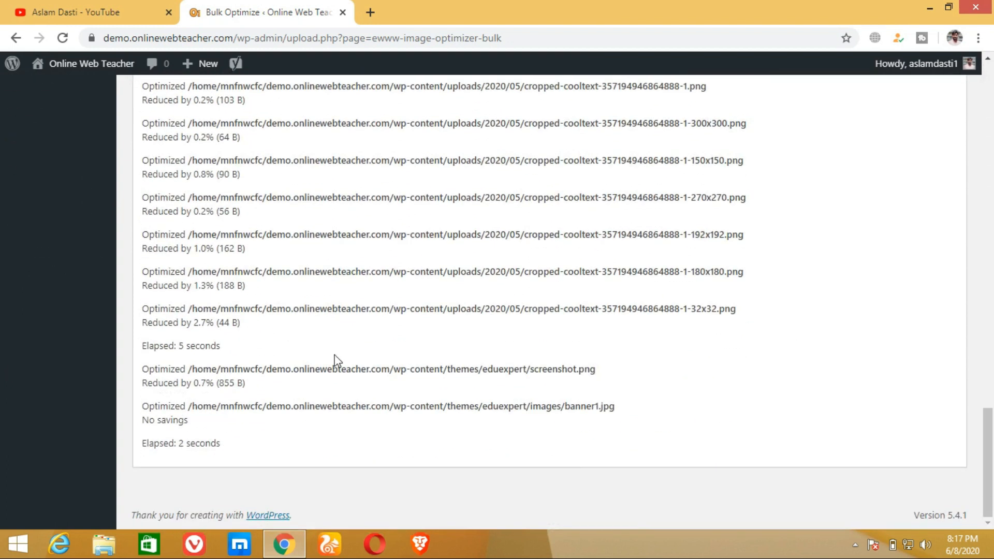
scroll(337, 387, up, 15)
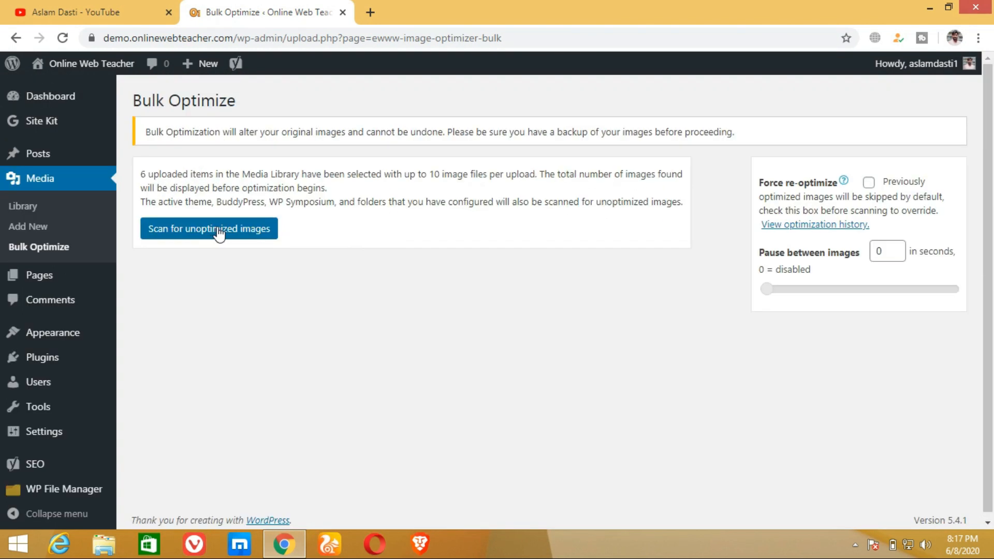
click(215, 234)
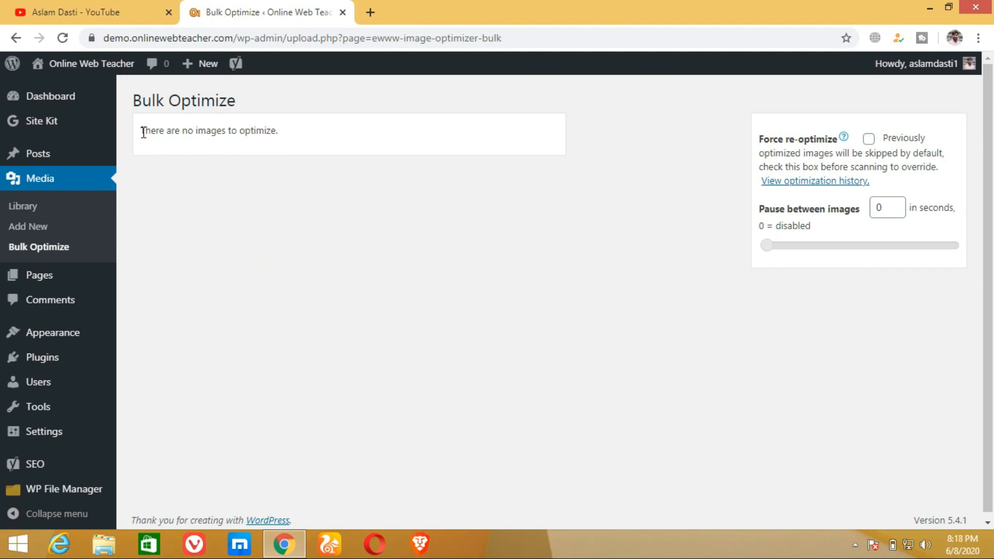
drag(142, 132, 292, 130)
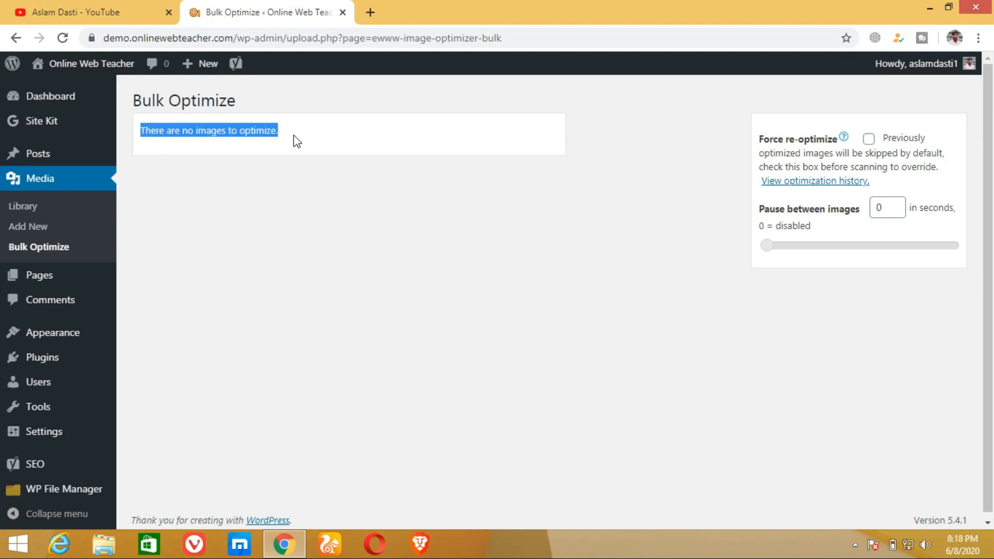
click(266, 142)
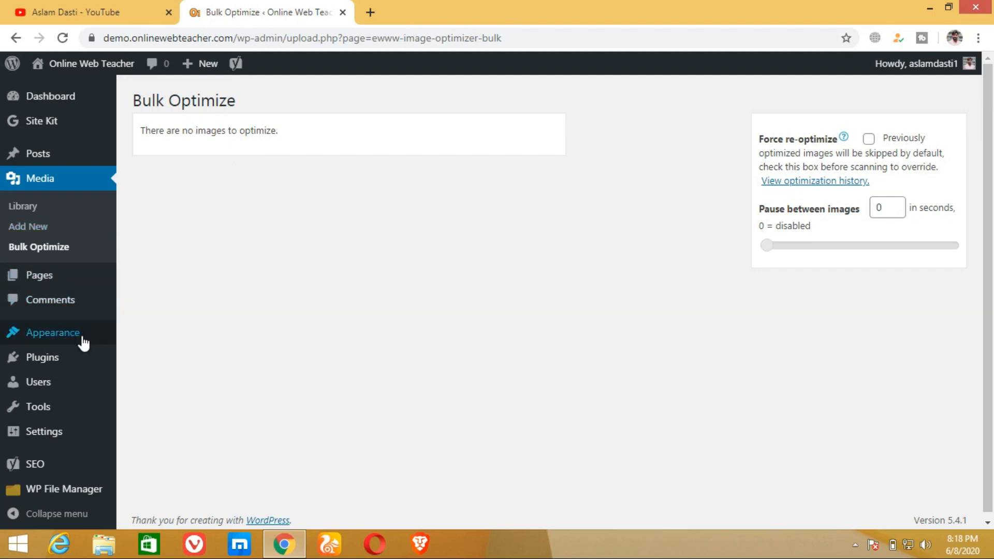
- View the EWWW Image Optimizer entry in the list of installed plugins and return to the WordPress dashboard
mouse_move(67, 363)
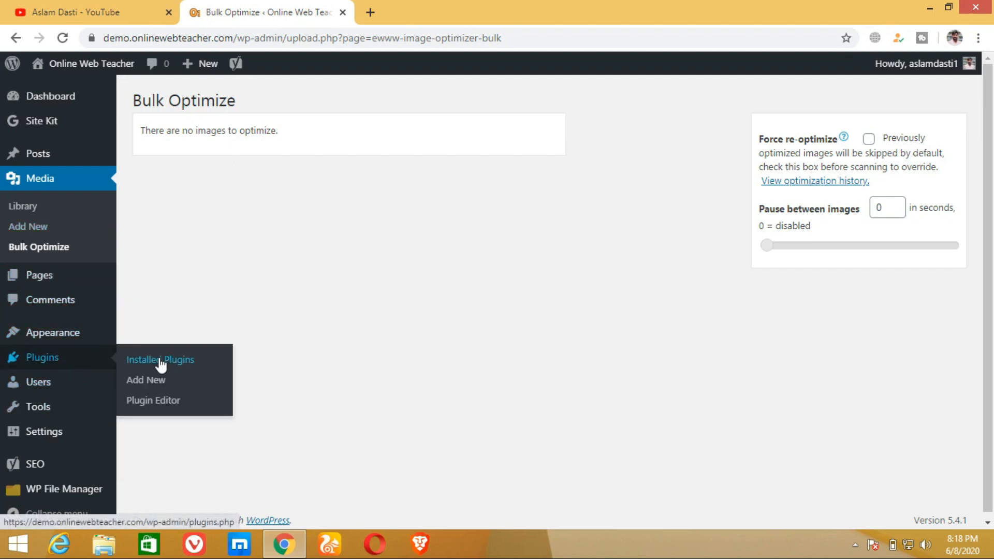
click(160, 362)
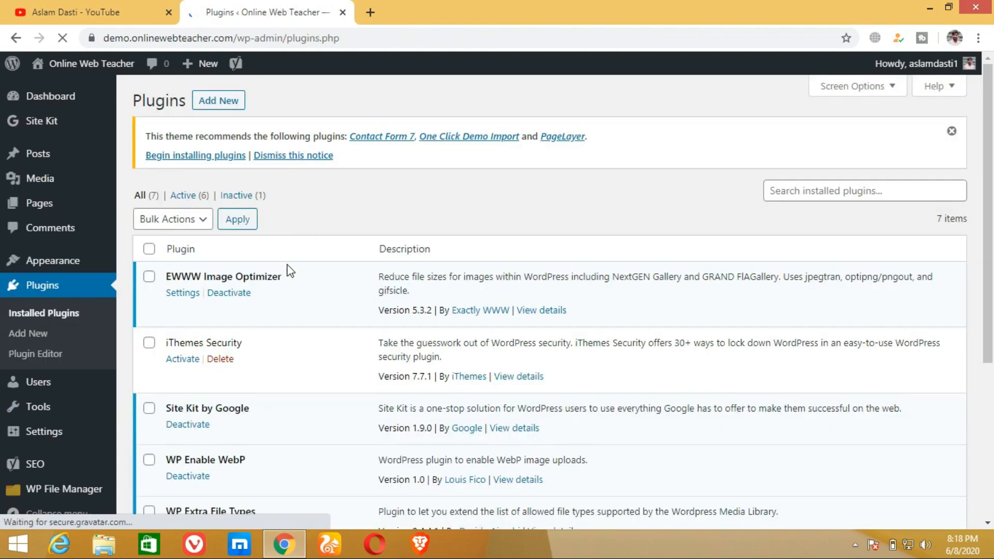
mouse_move(56, 184)
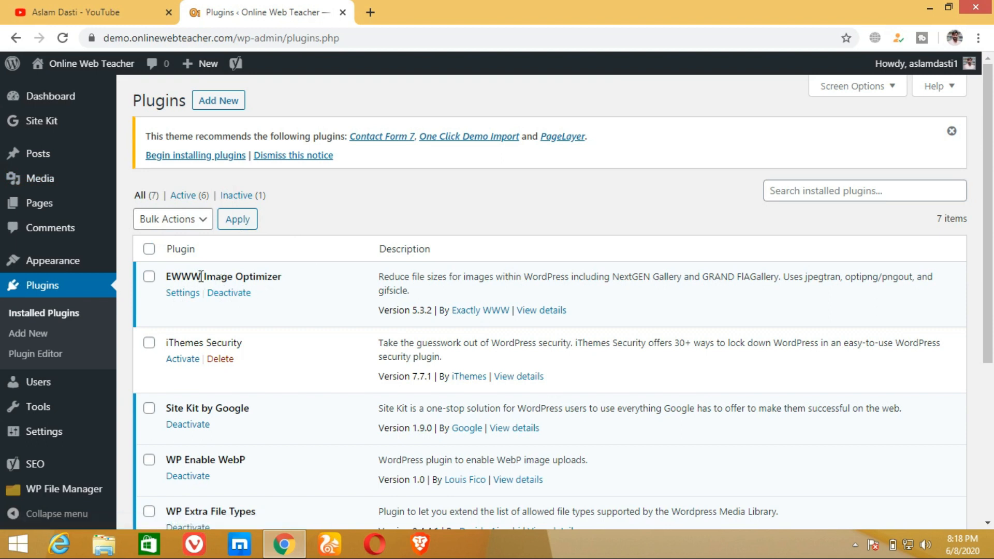
click(51, 97)
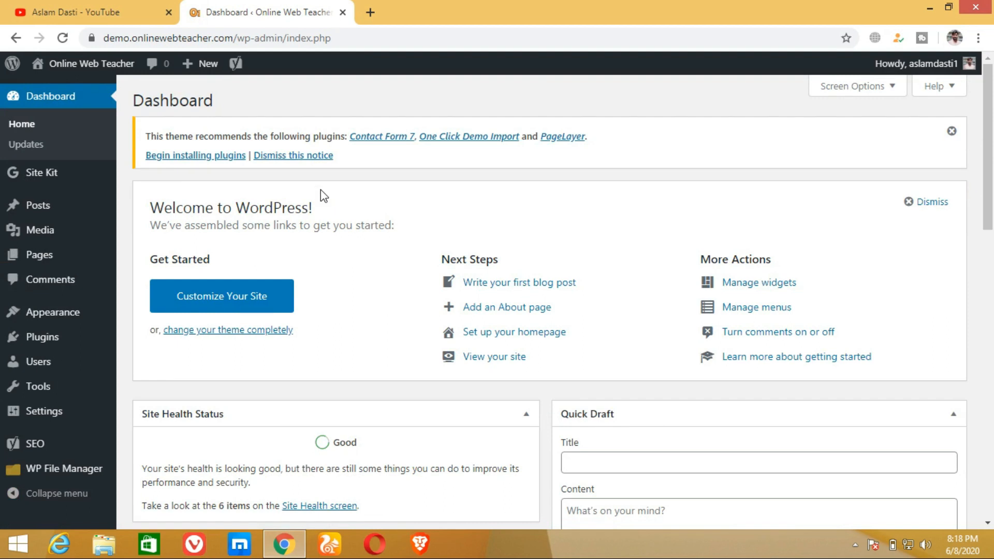
- Switch to the YouTube channel page and look through its popular uploads and created playlists
click(98, 13)
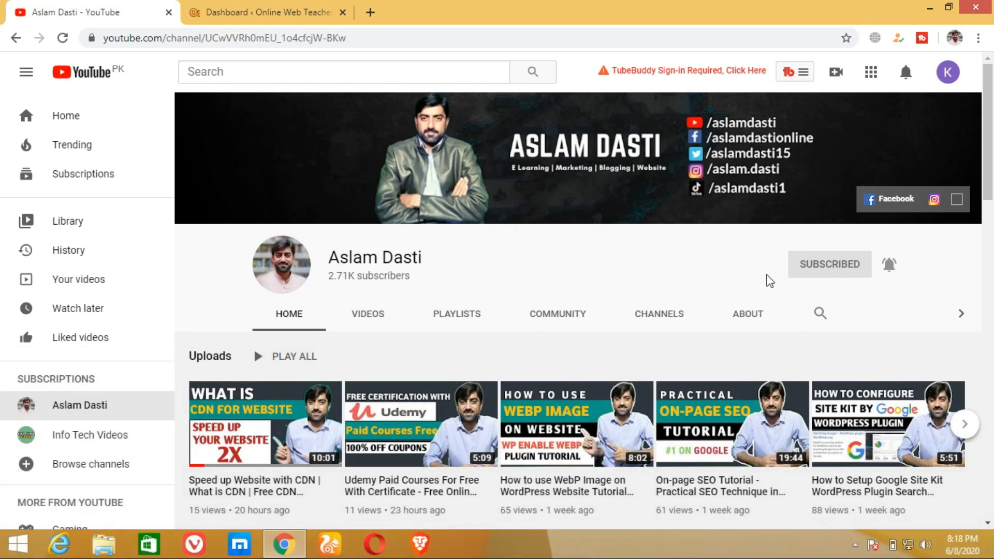
scroll(769, 281, down, 5)
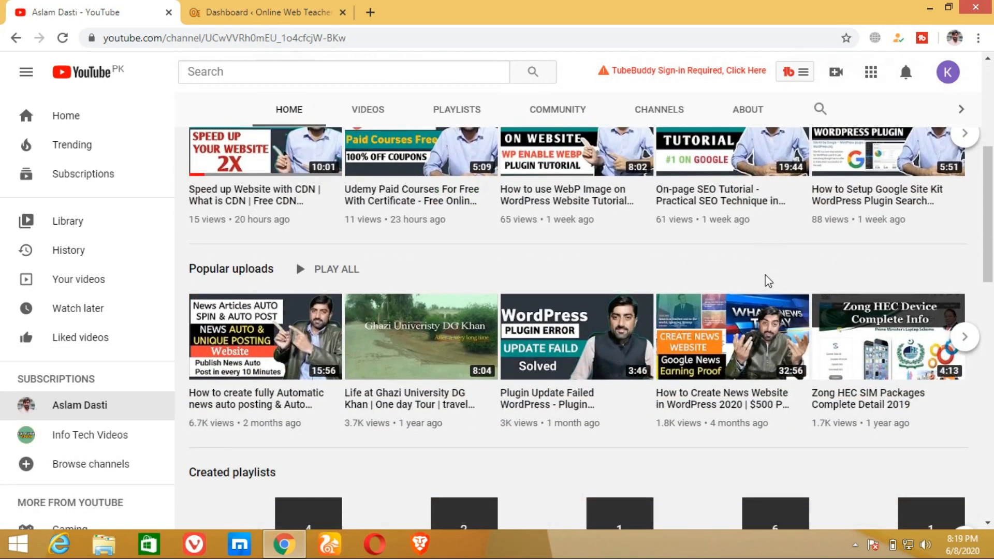
scroll(768, 281, down, 5)
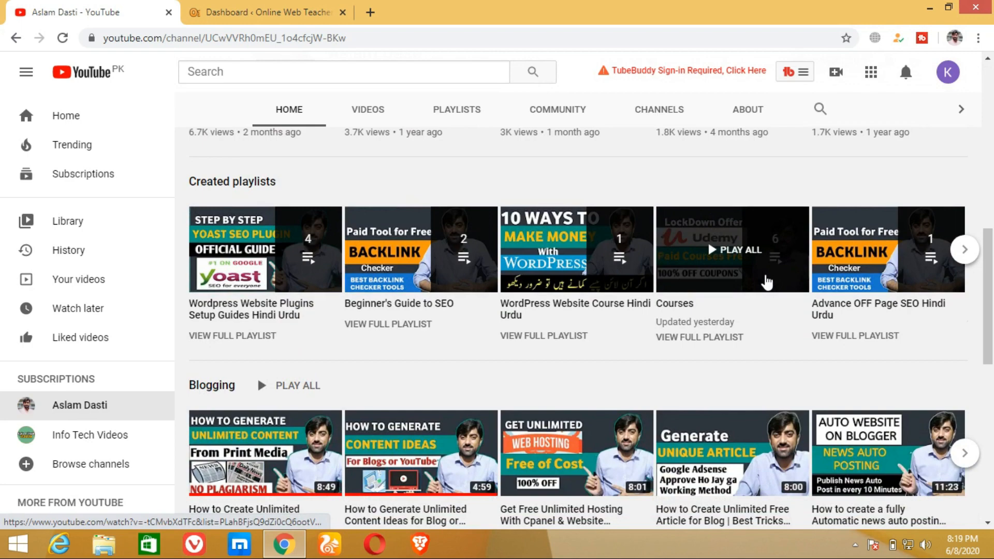